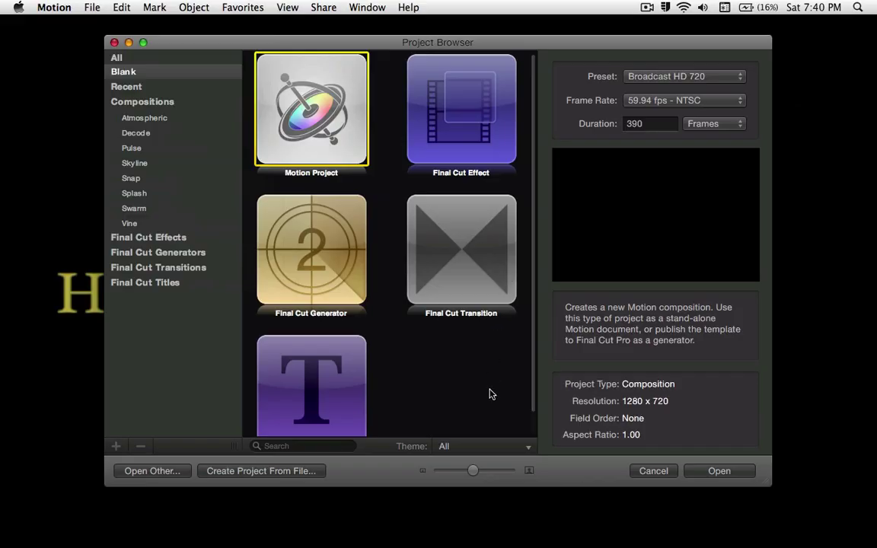
Preview the Snap, Skyline, Pulse and Decode templates, then select Atmospheric-Open.
click(136, 179)
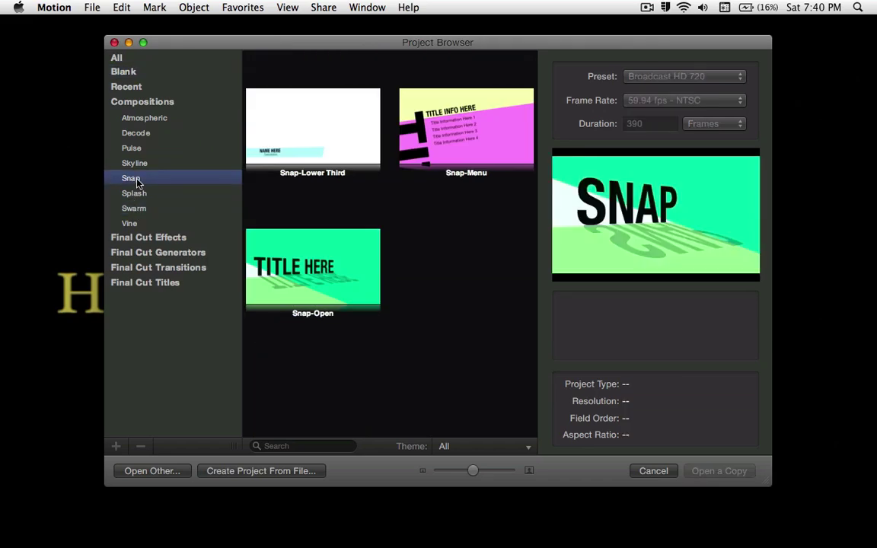
click(134, 165)
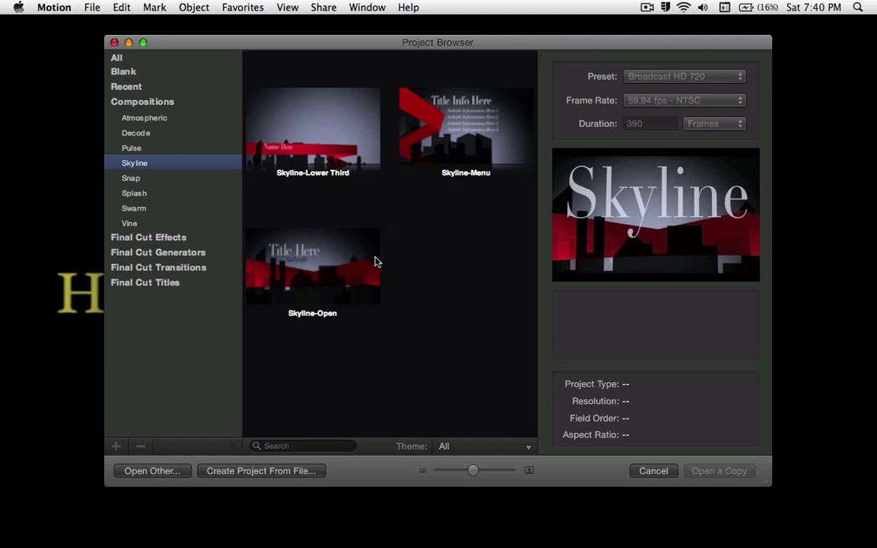
click(355, 267)
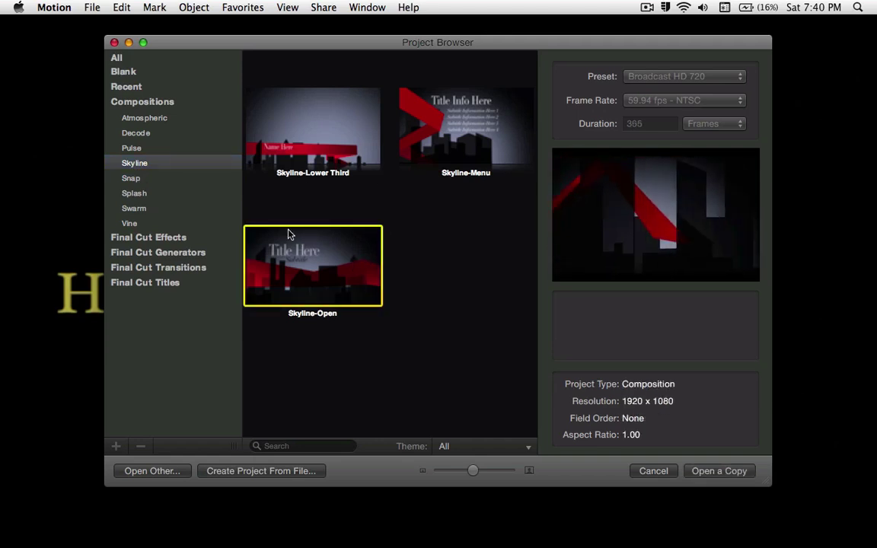
click(134, 149)
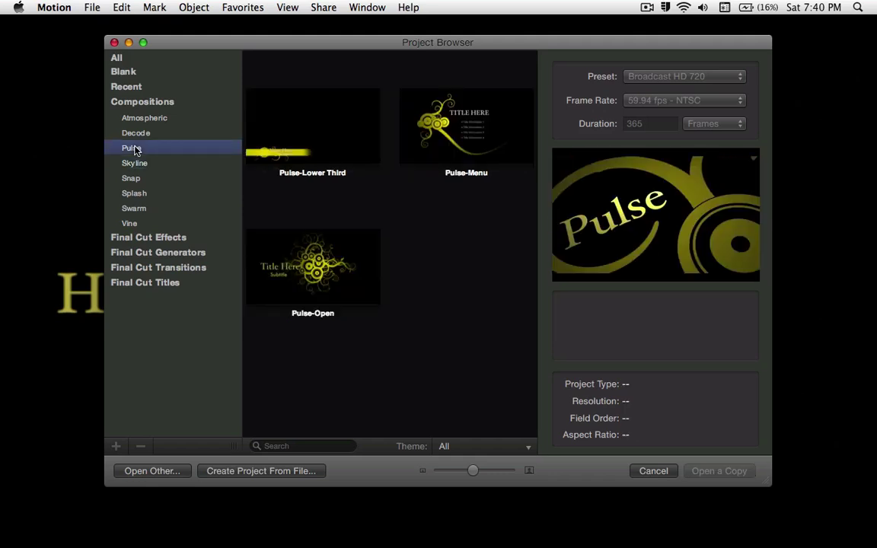
click(135, 136)
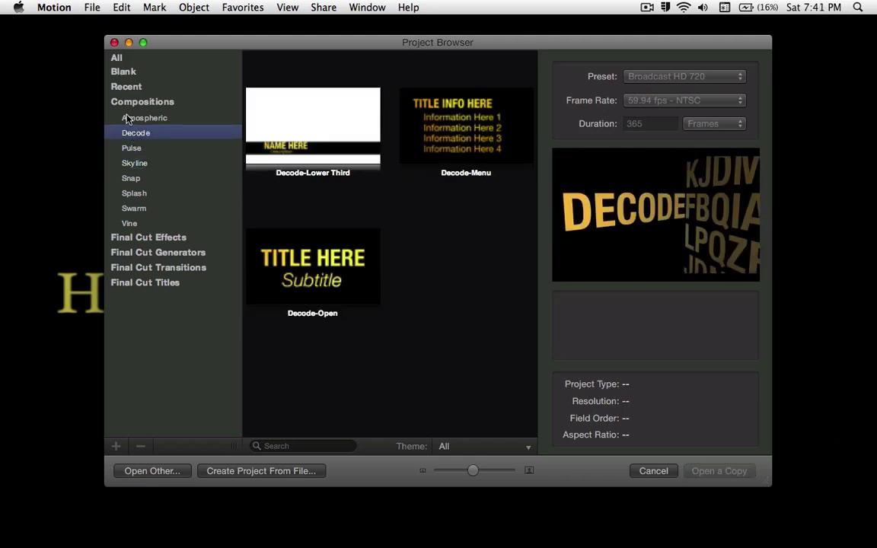
click(130, 122)
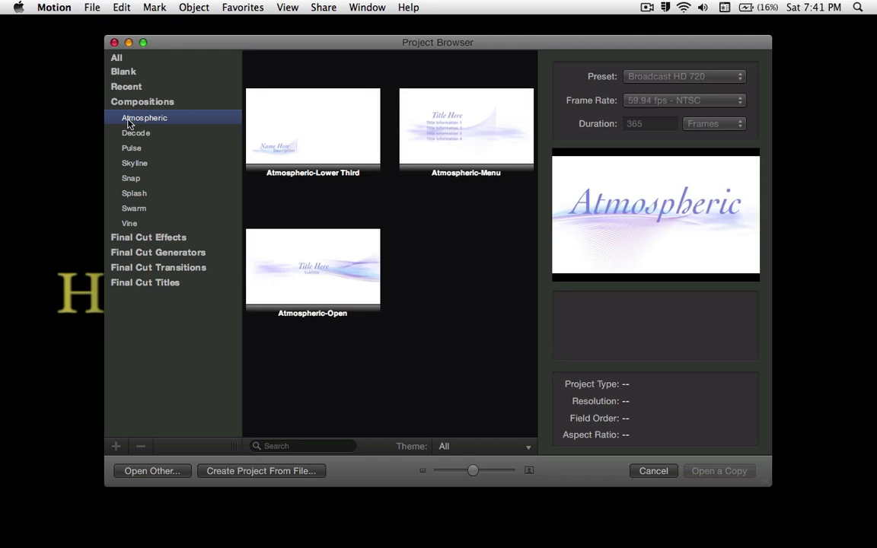
click(363, 282)
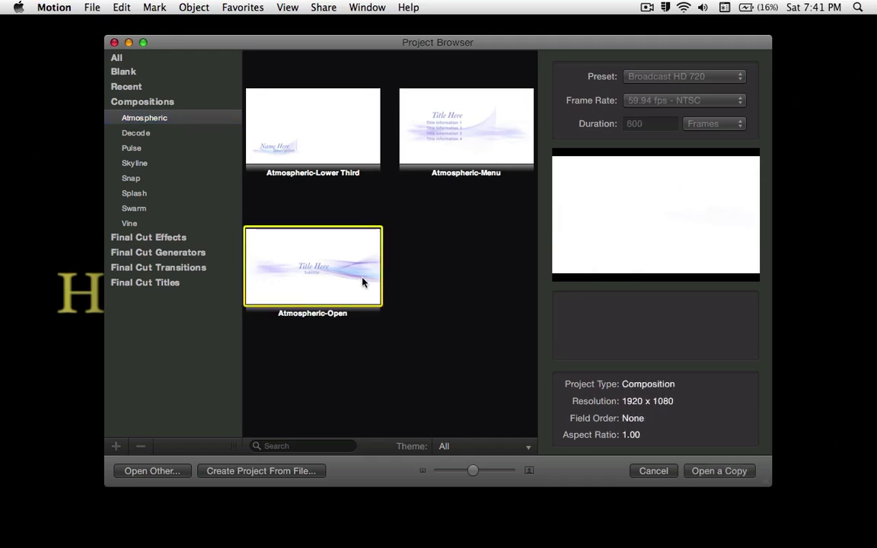
Start a project from a copy of Atmospheric-Open and show the Inspector.
click(724, 472)
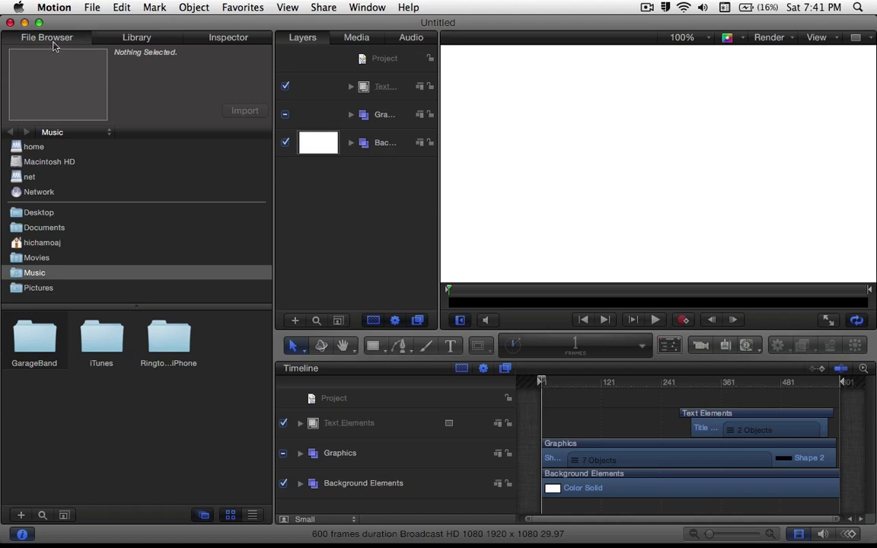
click(113, 41)
click(235, 42)
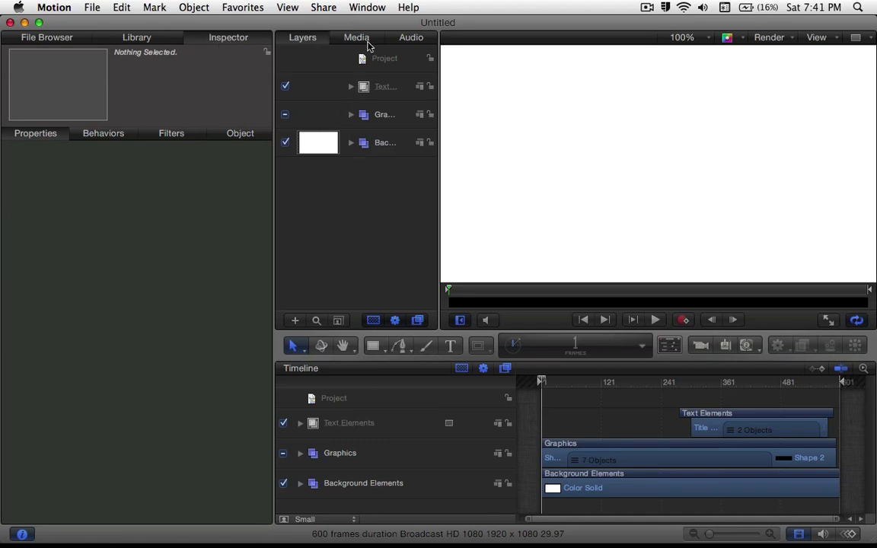
Check the Media and Audio lists, return to Layers, and show then dismiss the HUD.
click(357, 38)
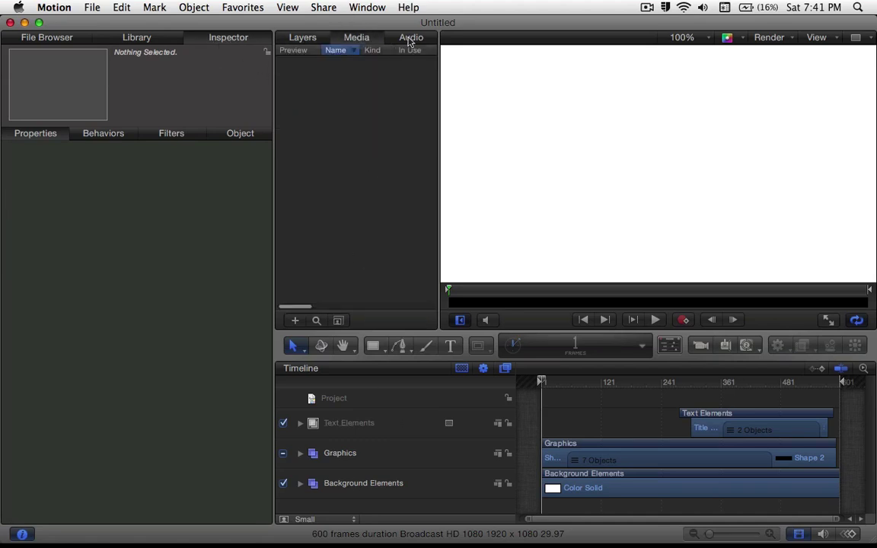
click(410, 37)
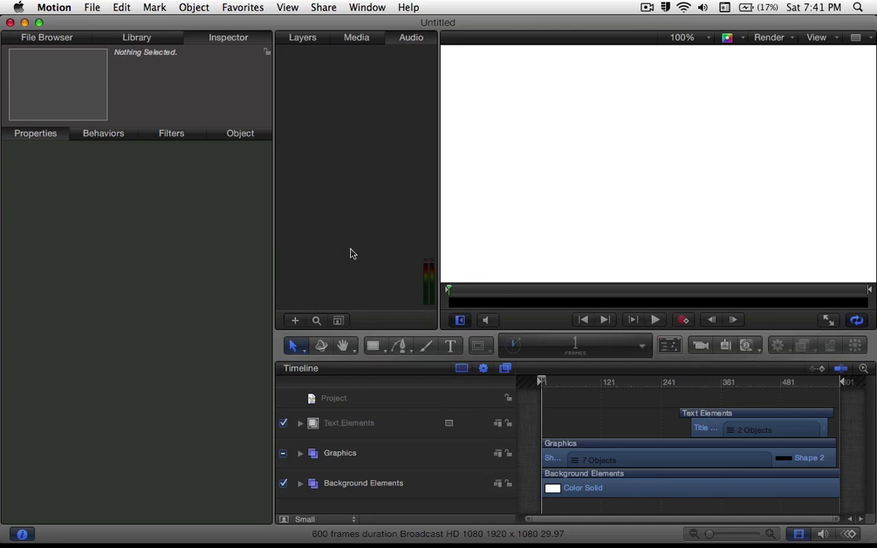
click(338, 42)
click(293, 37)
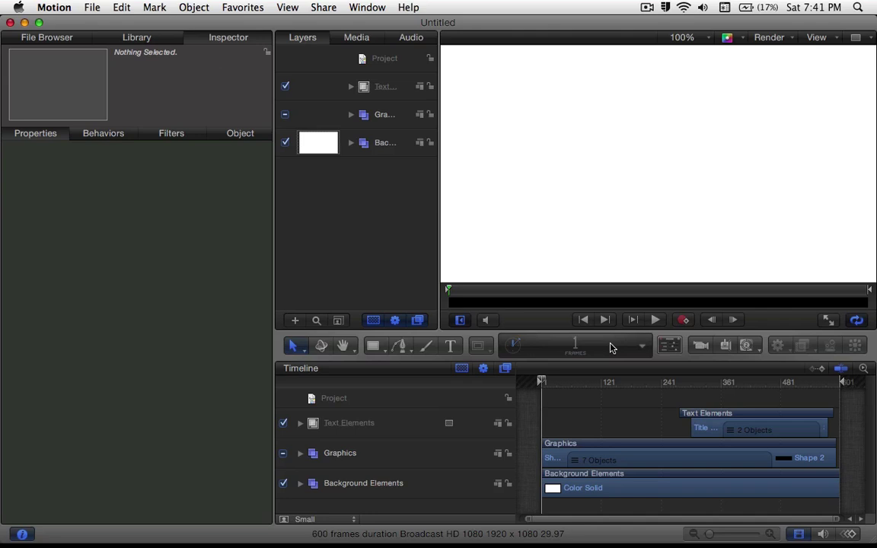
click(669, 346)
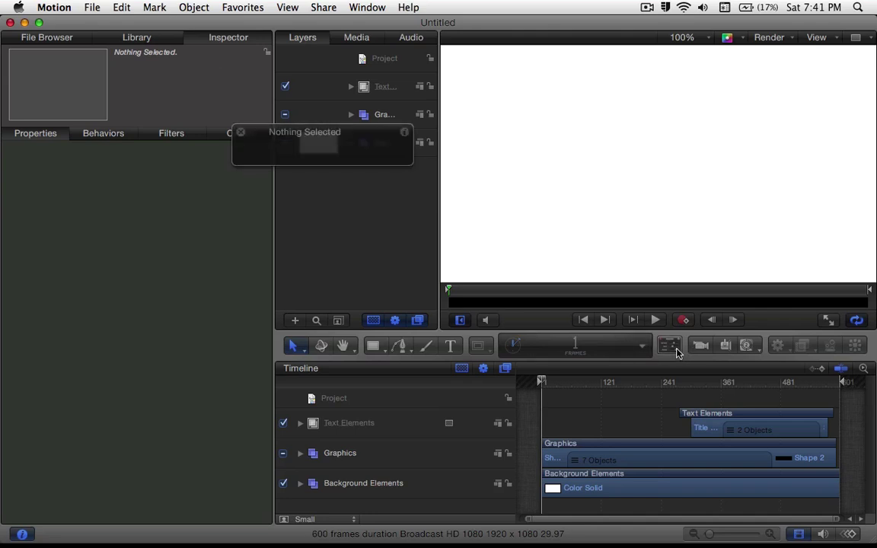
click(241, 132)
Scrub through the animation preview and select the Title Here text clip.
drag(693, 383, 715, 388)
click(547, 384)
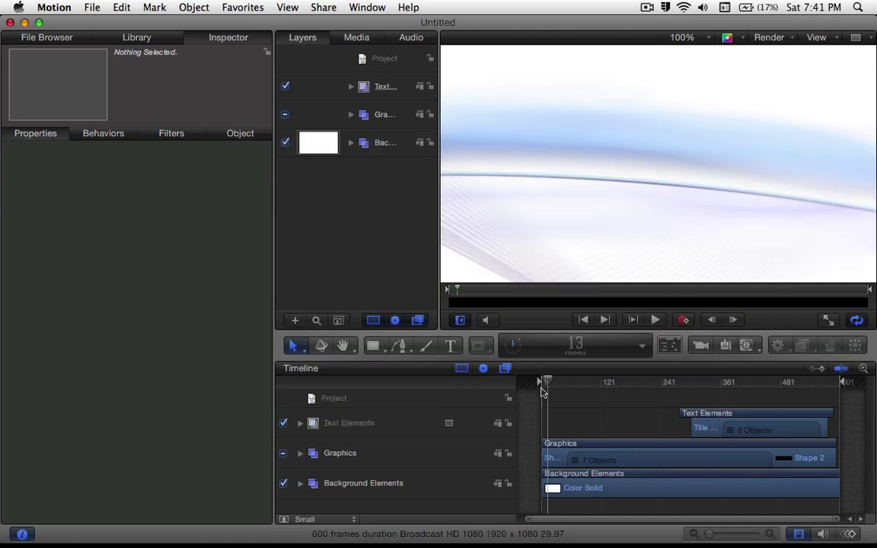
drag(542, 391, 712, 418)
click(715, 427)
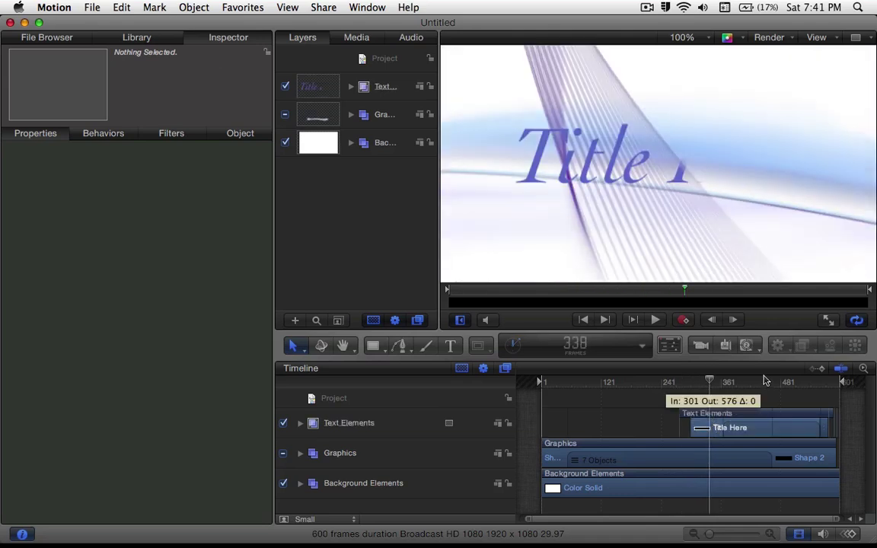
Preview the ending and park the playhead at frame 534.
click(807, 385)
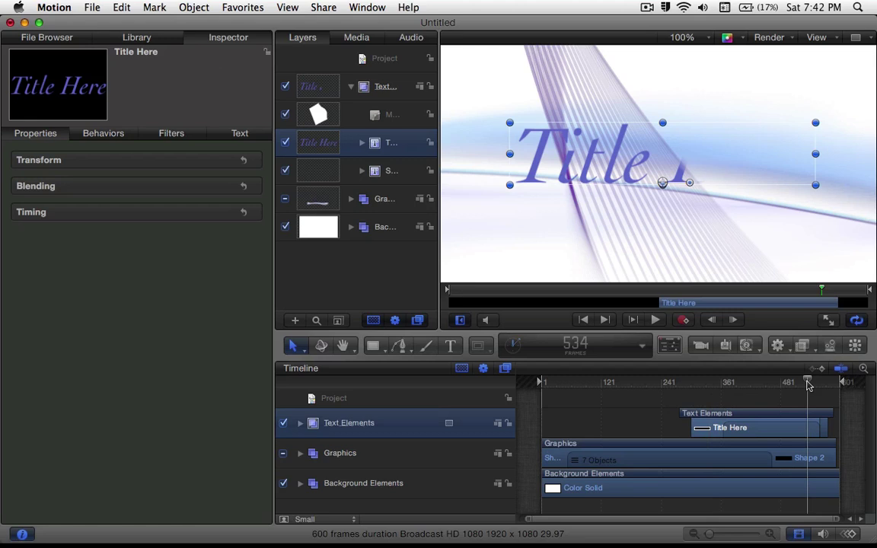
drag(817, 385, 827, 385)
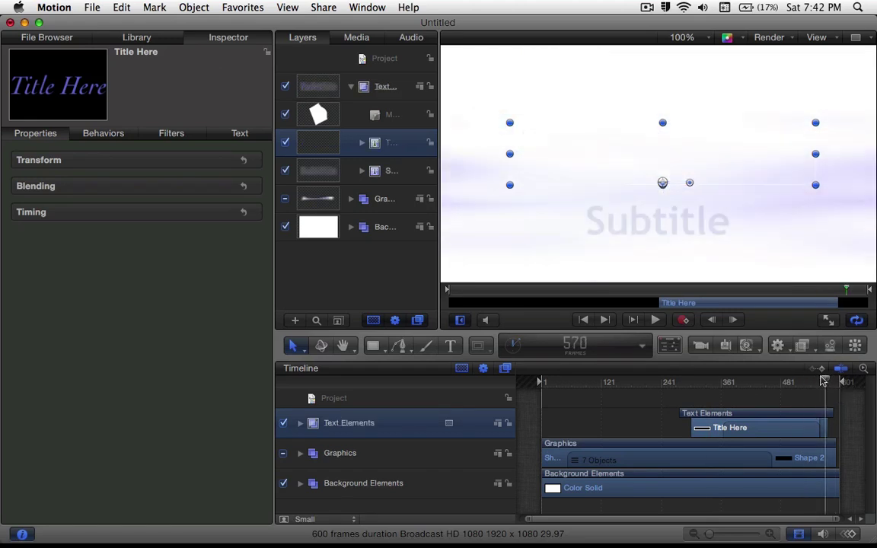
click(816, 382)
click(807, 382)
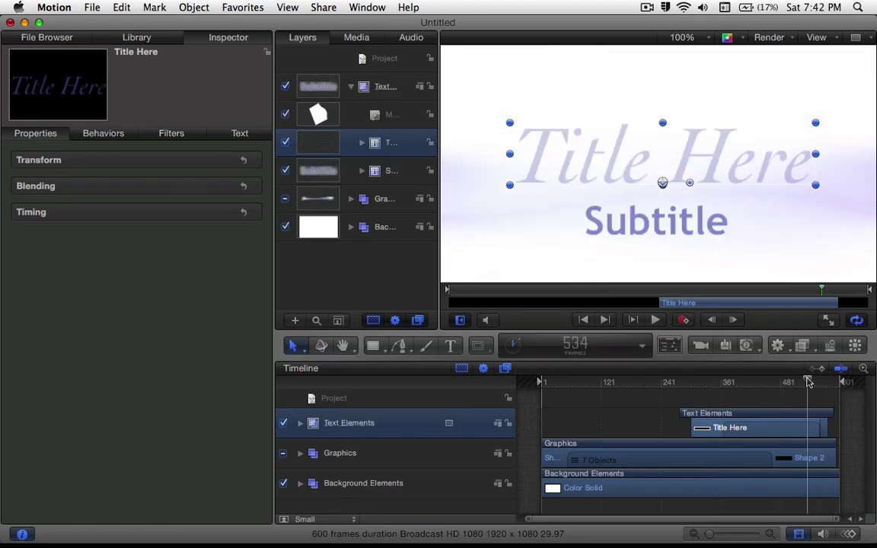
Replace the title 'Title Here' with 'Sample Tutorials' and fit the canvas to view.
double_click(688, 175)
double_click(689, 171)
triple_click(689, 170)
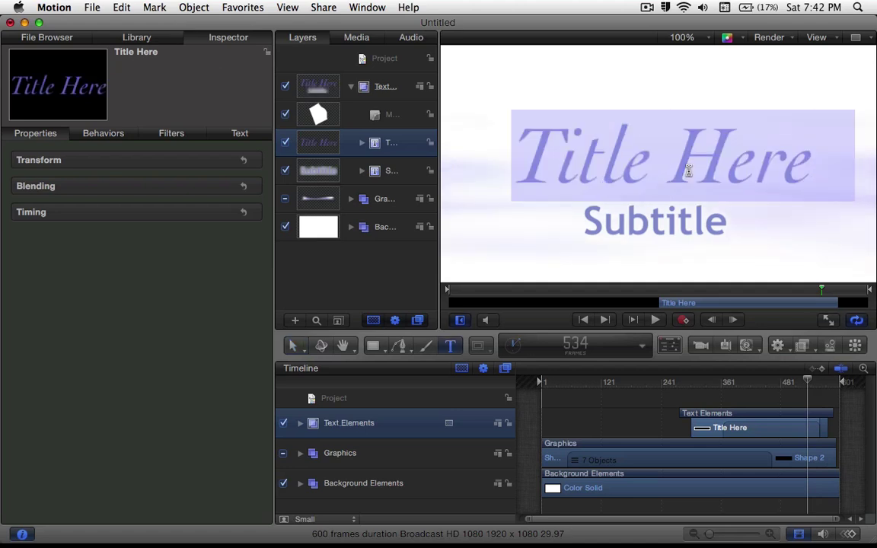
text(S)
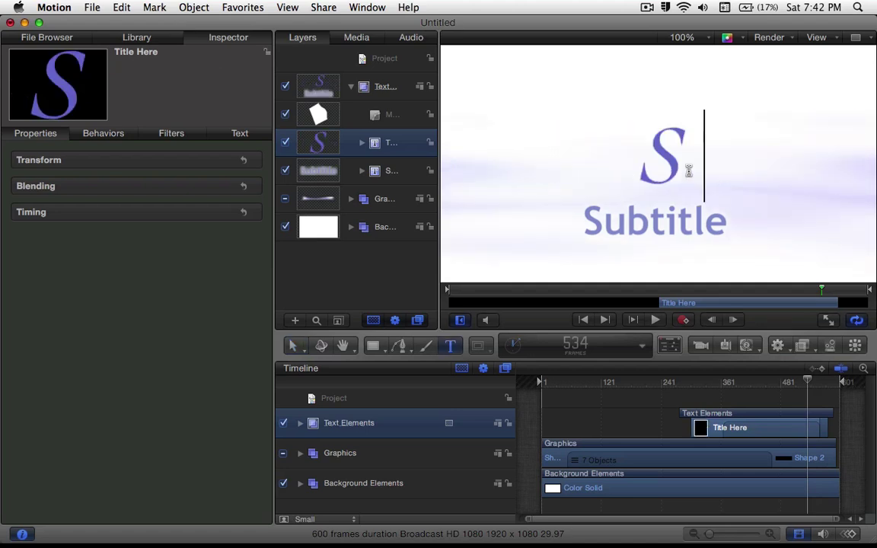
text(ample Tutorials)
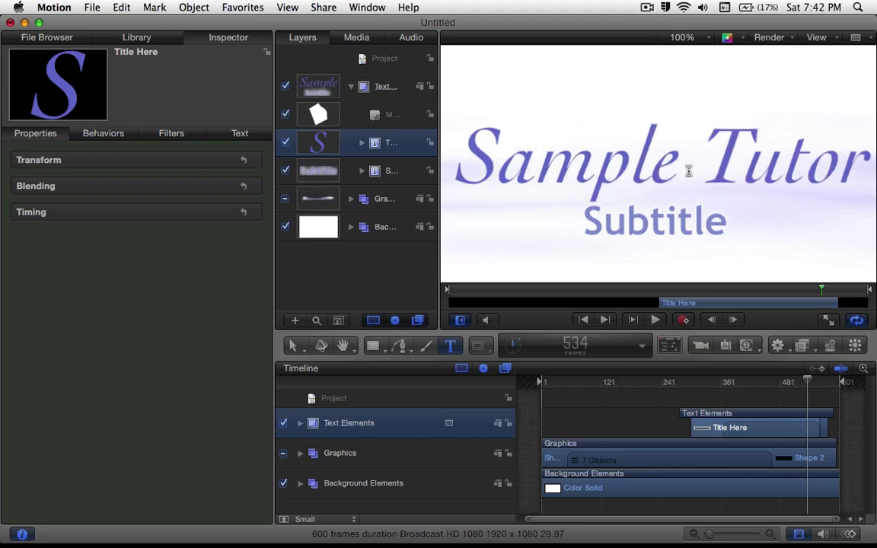
click(754, 200)
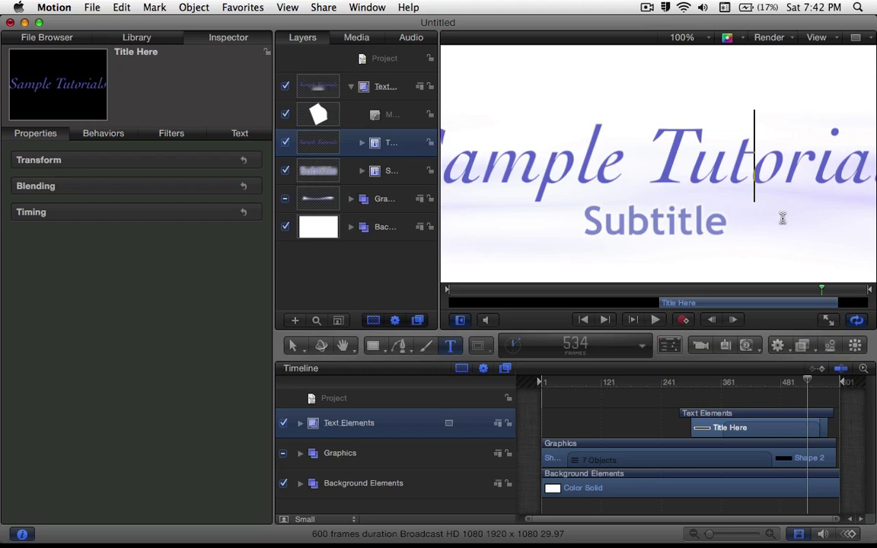
text(Z)
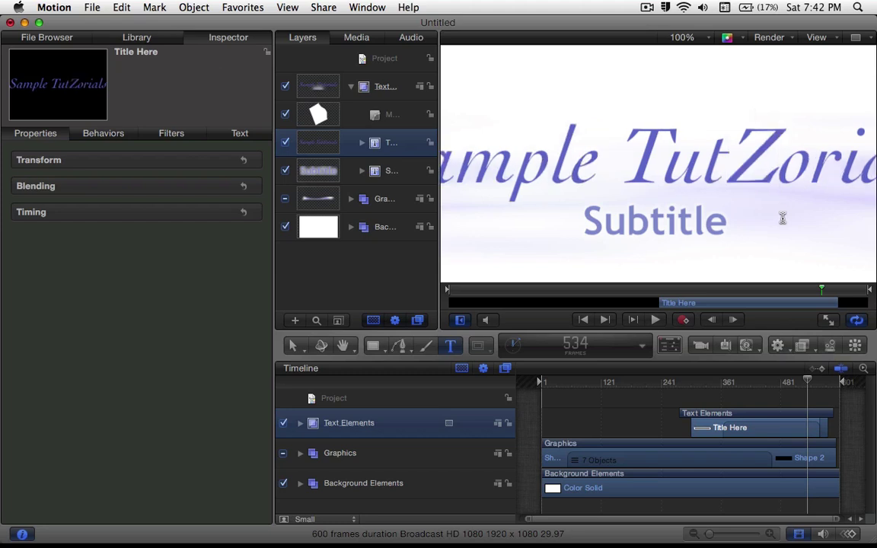
key(BackSpace)
key(Escape)
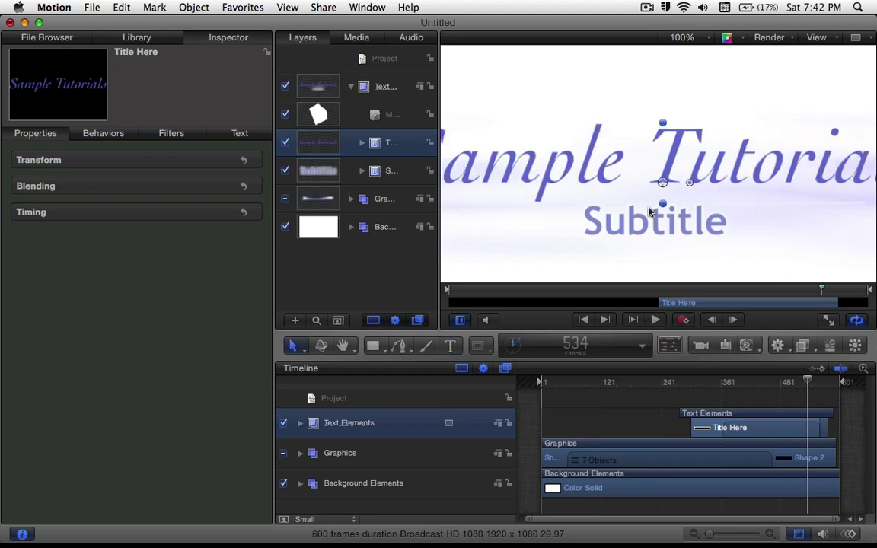
key(shift+z)
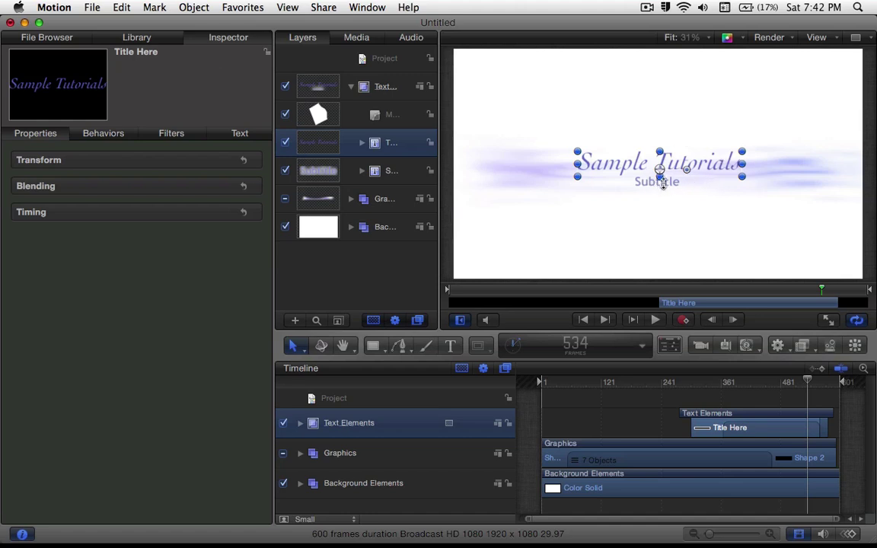
Paste the channel name over the Subtitle text beneath the title.
click(665, 182)
click(668, 184)
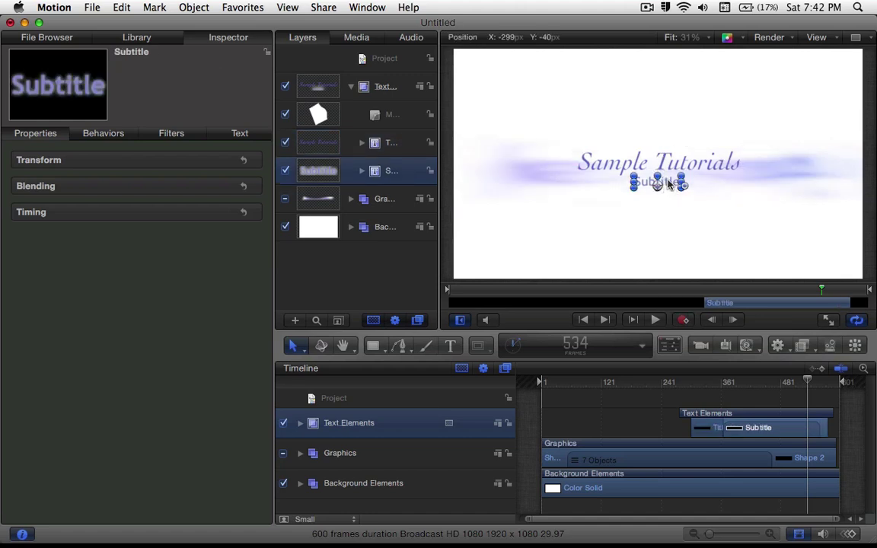
double_click(668, 184)
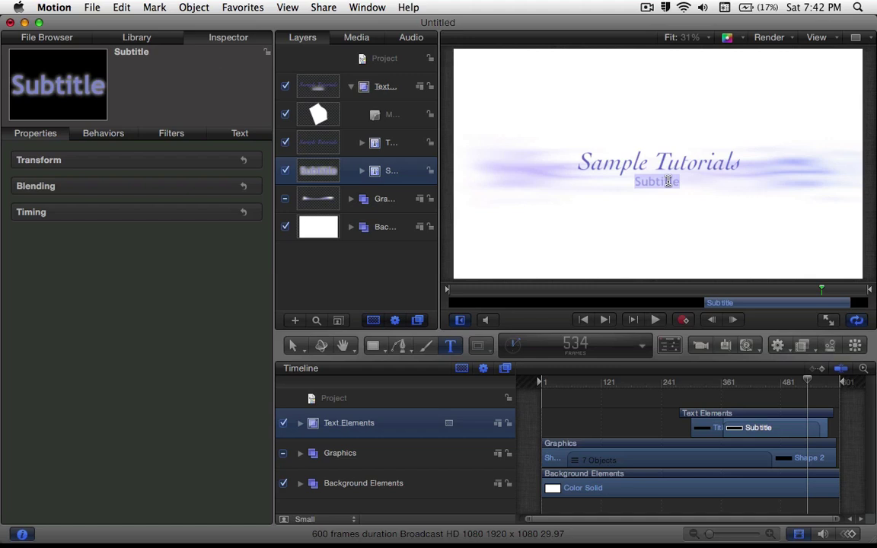
key(super+v)
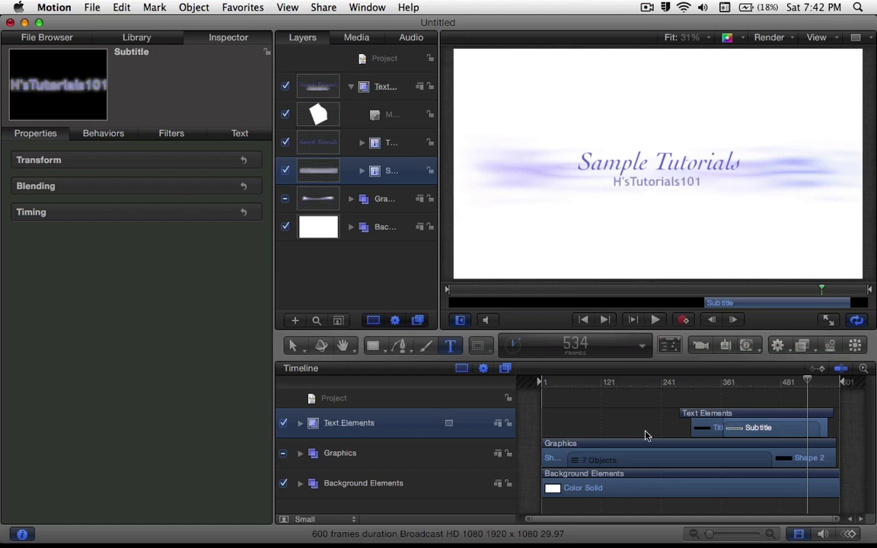
click(812, 381)
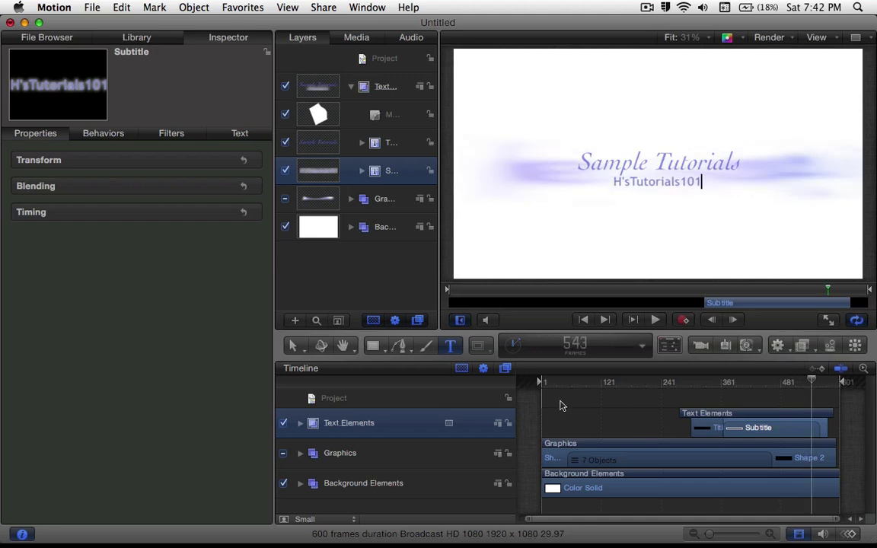
Browse the Library's filters and Photos, then list the Documents folder in the File Browser.
click(554, 389)
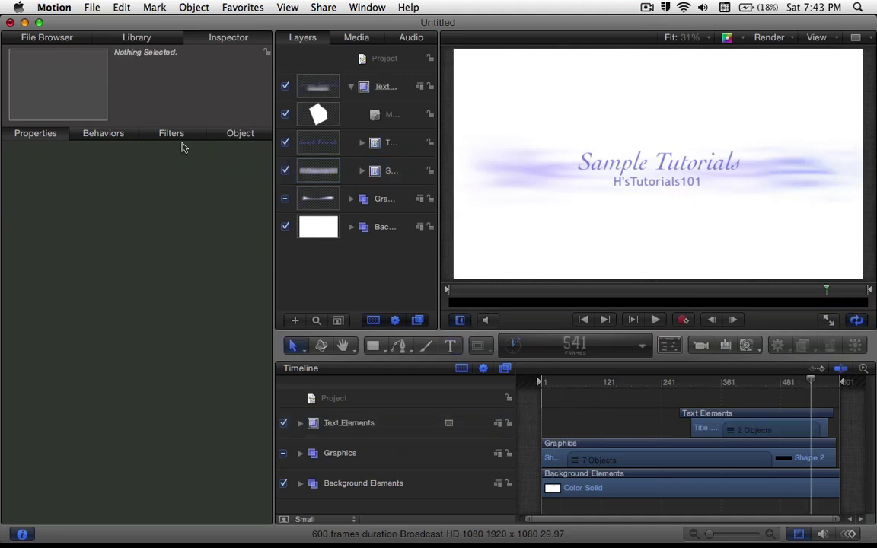
click(112, 38)
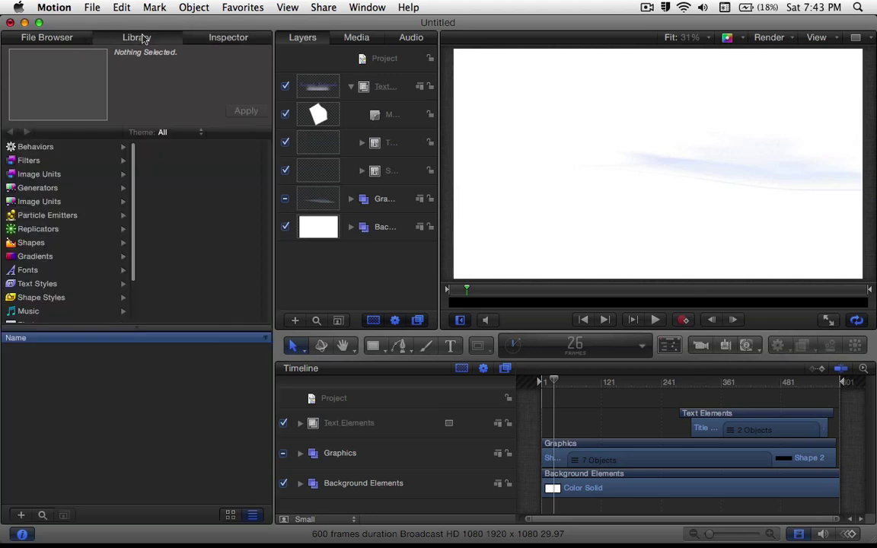
click(31, 164)
scroll(43, 279, down, 2)
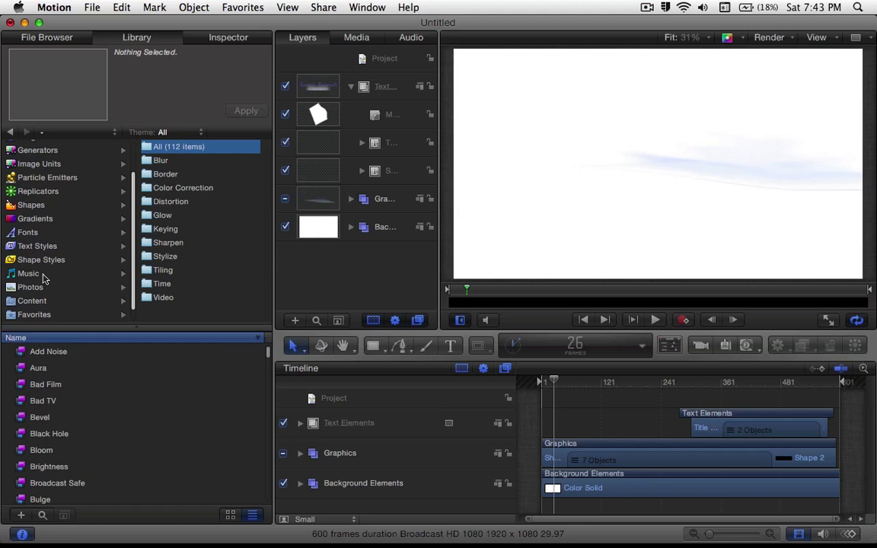
click(53, 286)
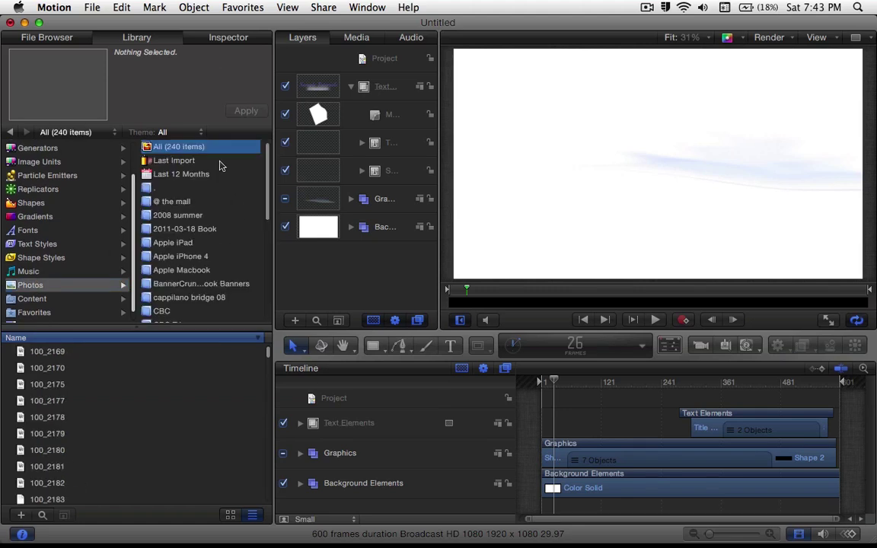
scroll(220, 163, down, 3)
scroll(219, 166, down, 5)
scroll(221, 164, up, 10)
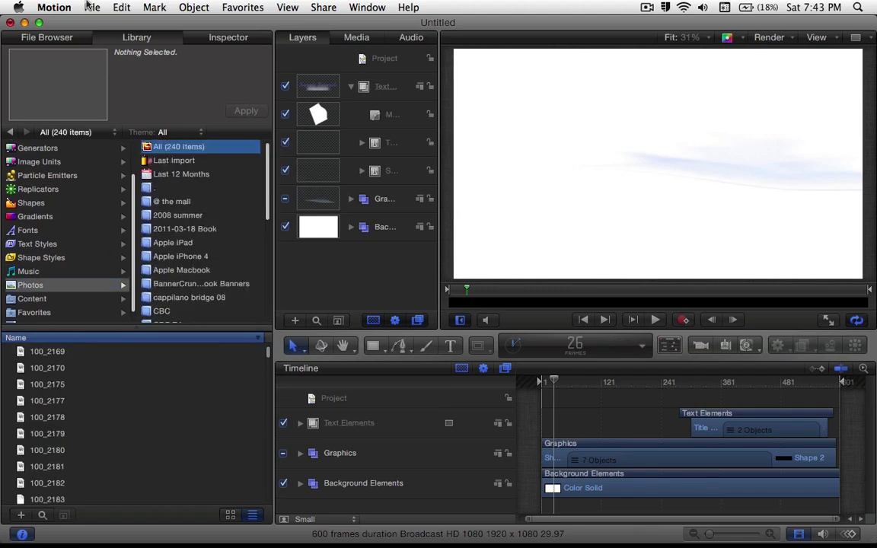
click(48, 37)
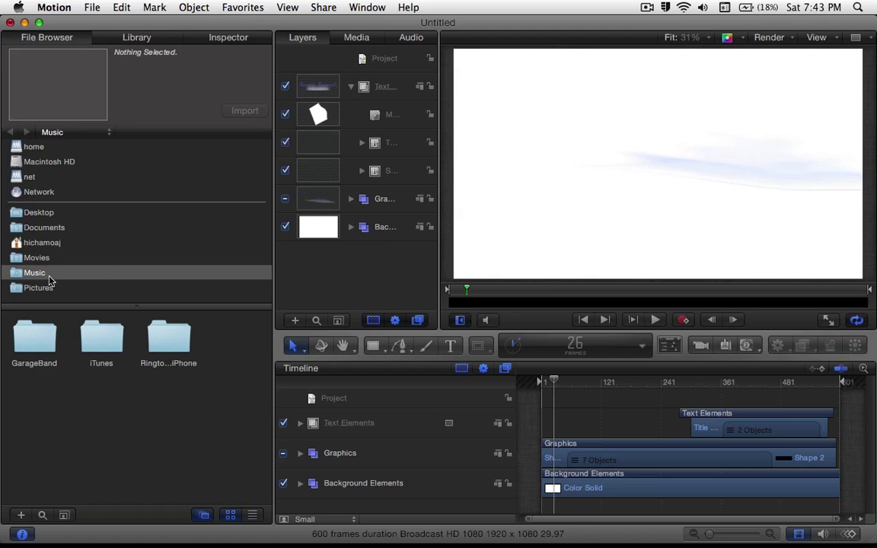
click(44, 226)
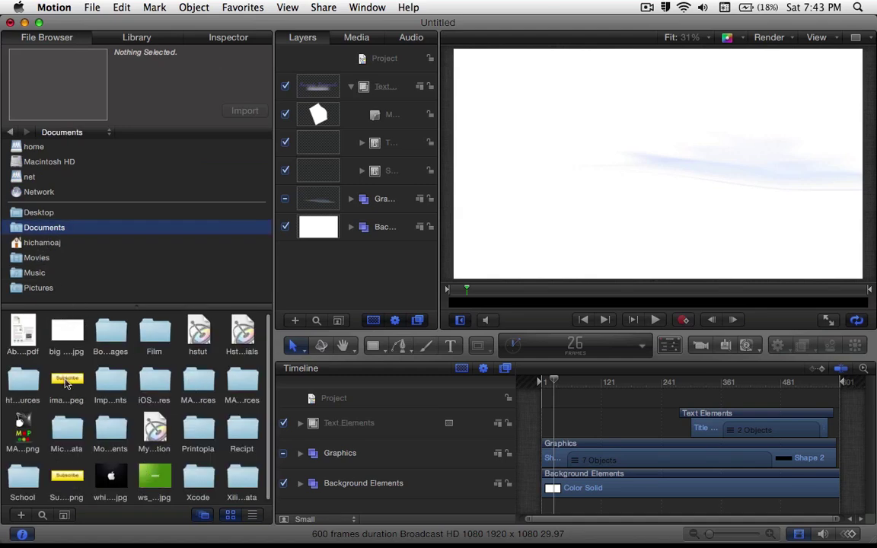
Import the Subscribe image, place it below the title, and start it near frame 357.
drag(60, 344, 830, 404)
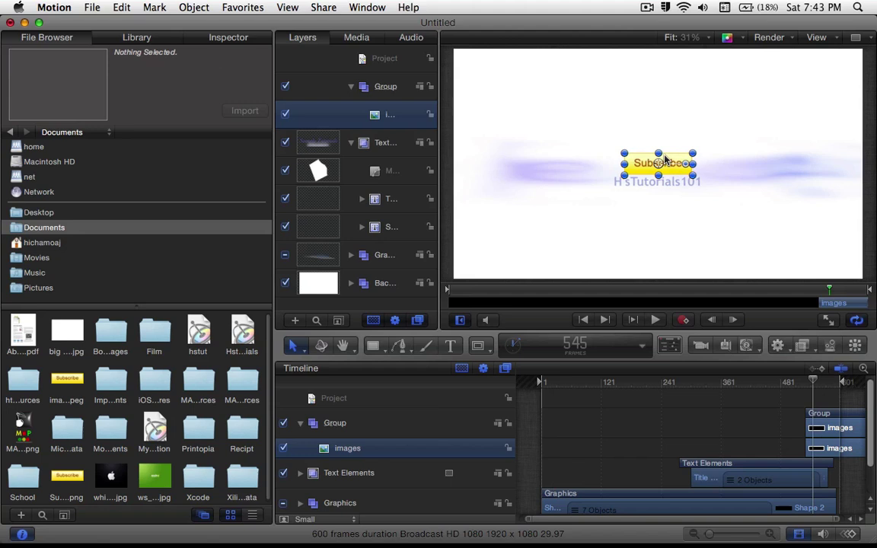
drag(675, 164, 675, 204)
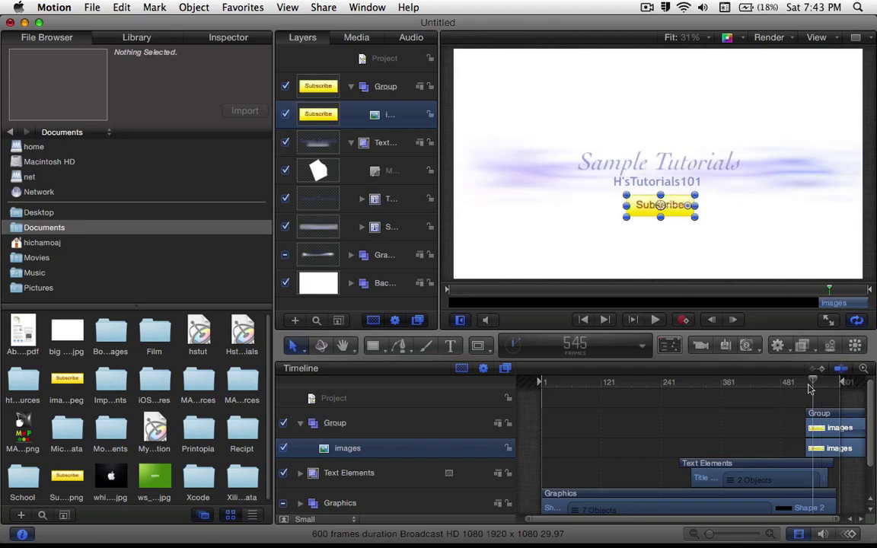
drag(812, 381, 827, 442)
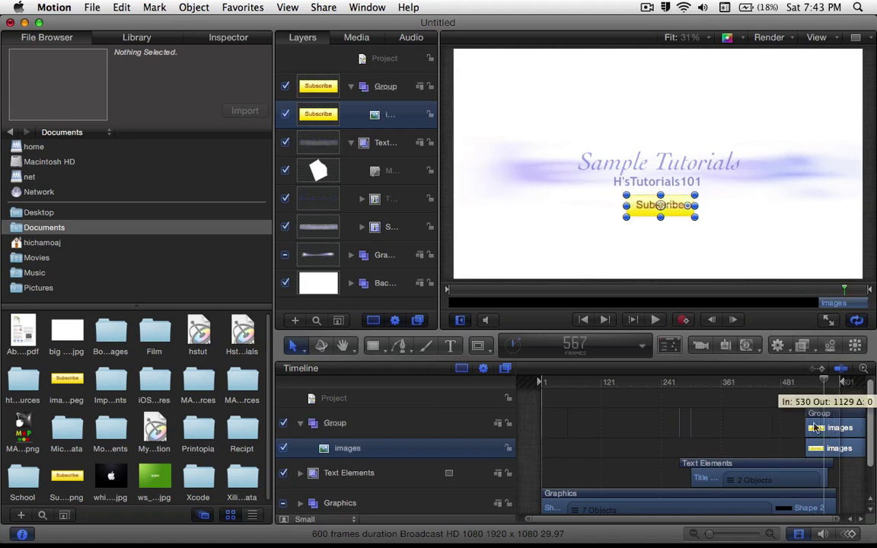
drag(815, 429, 727, 428)
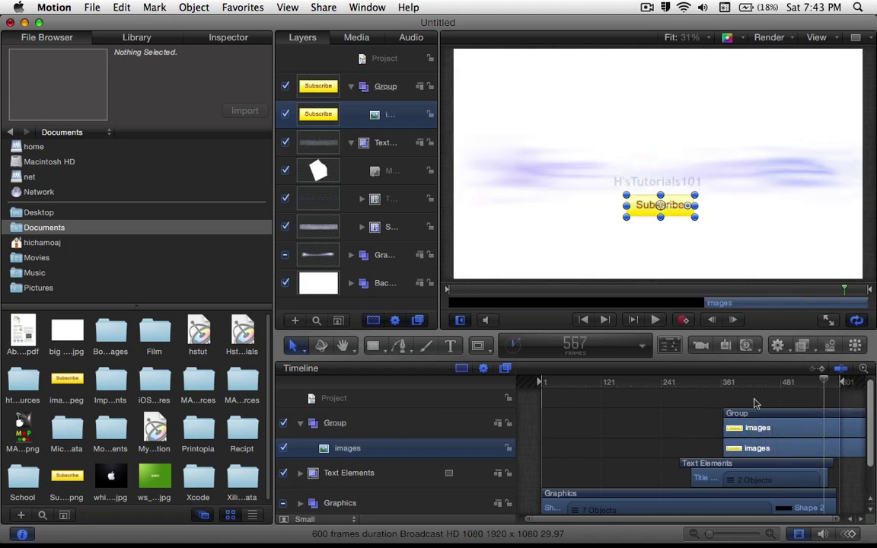
drag(743, 382, 832, 390)
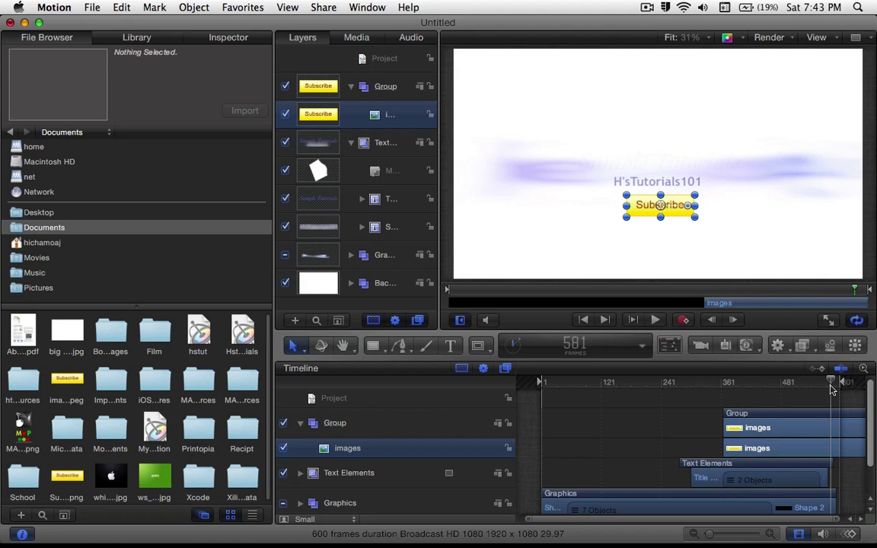
scroll(125, 441, down, 1)
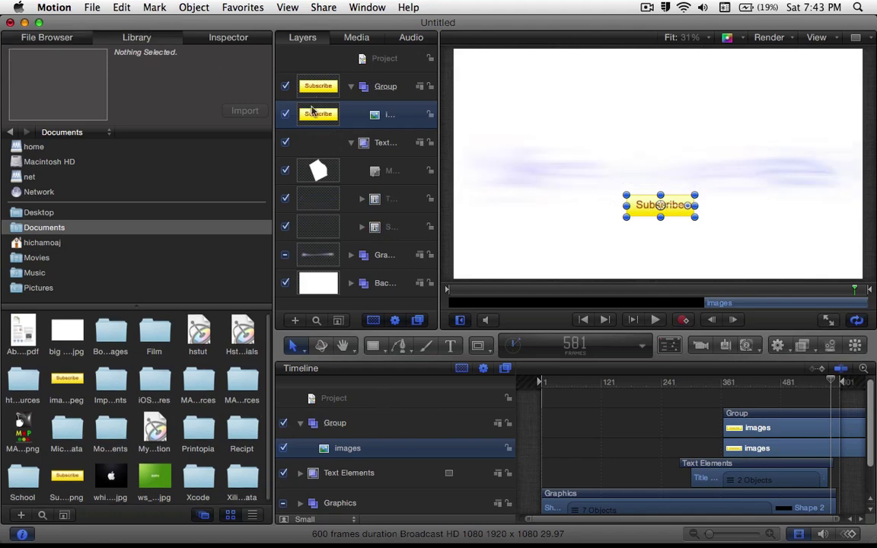
Drag Bad Film from Filters > All onto the Subscribe image and review it at frame 452.
key(super+2)
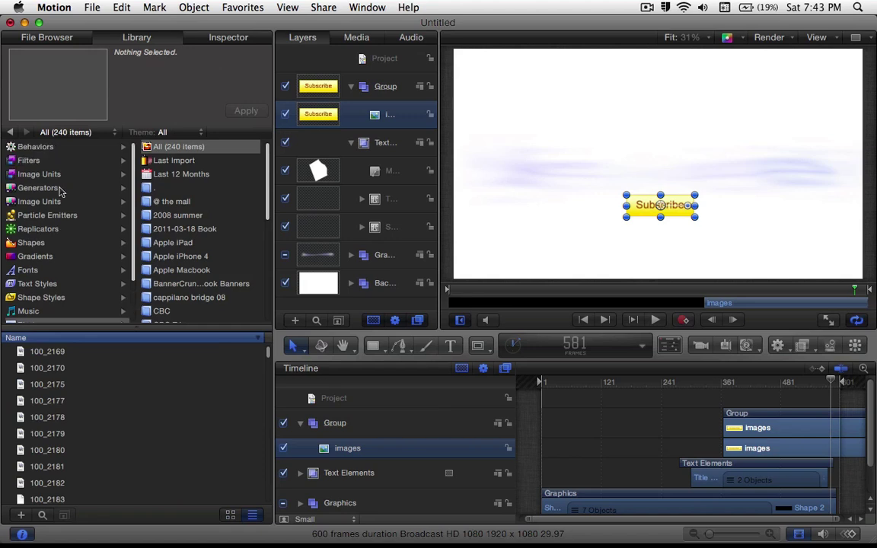
click(29, 160)
click(179, 146)
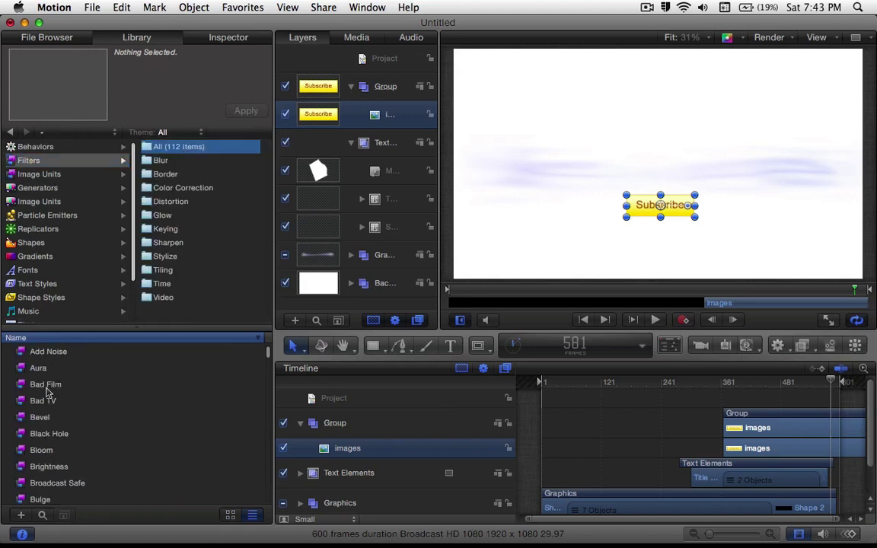
scroll(66, 470, down, 3)
scroll(65, 470, up, 3)
click(32, 386)
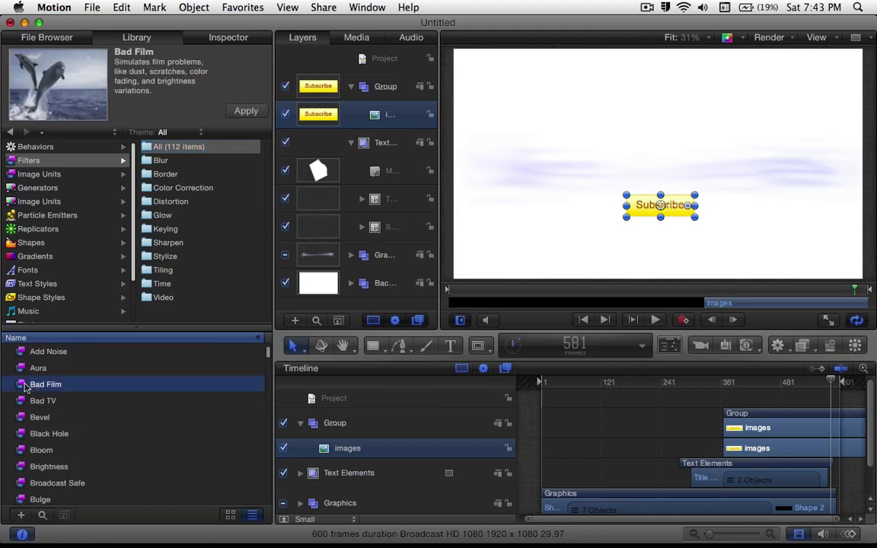
drag(25, 387, 675, 216)
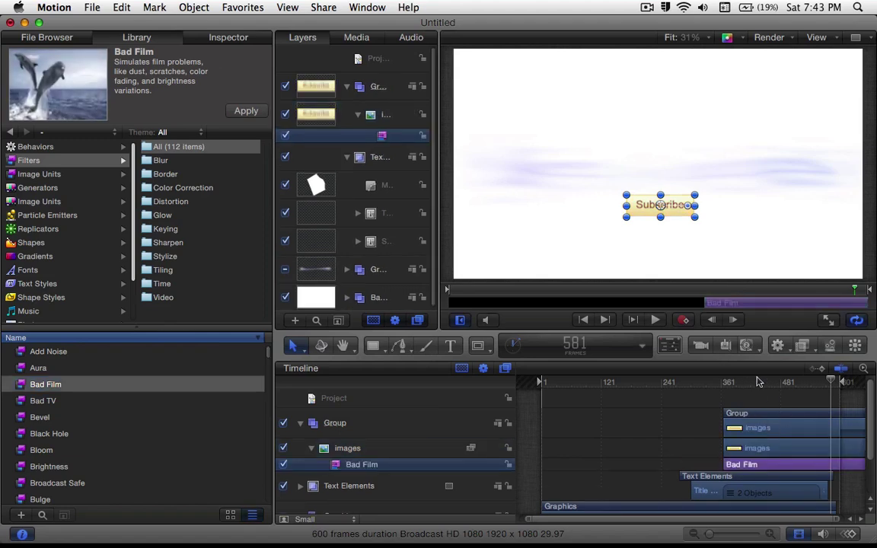
drag(758, 382, 836, 392)
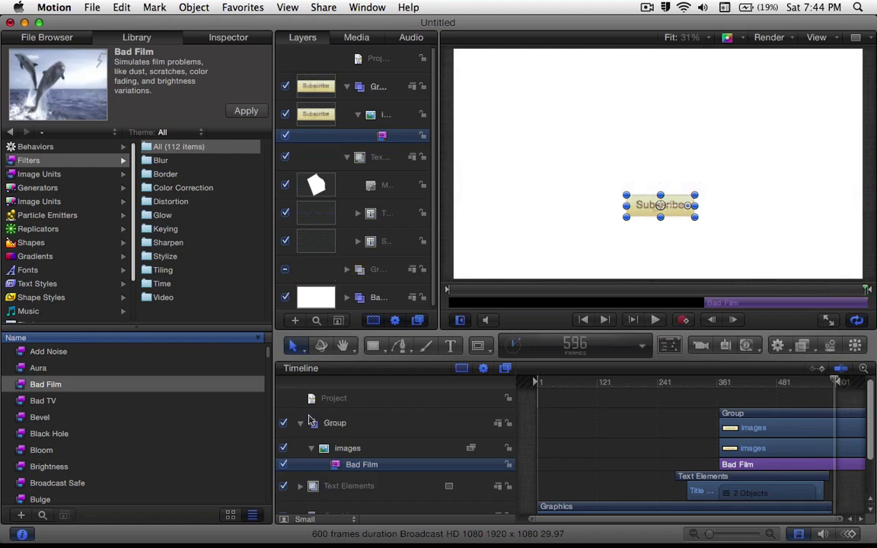
key(Up)
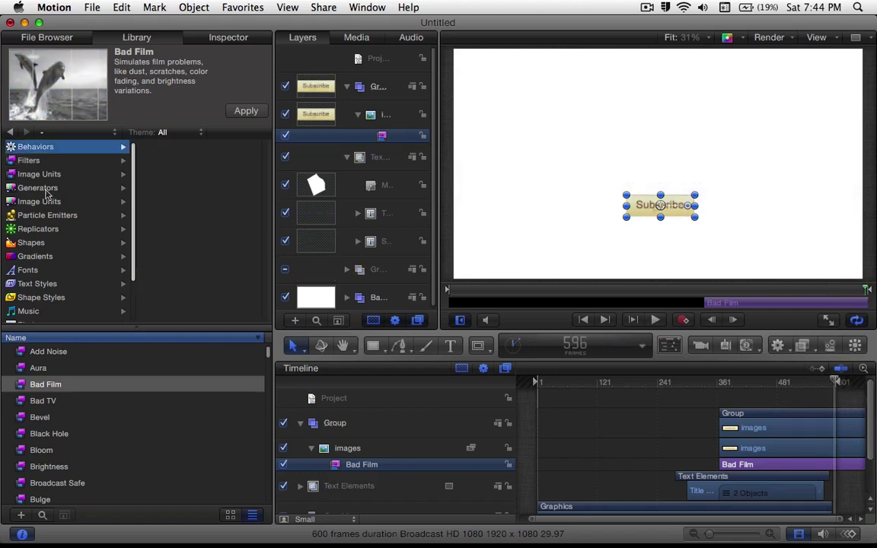
Find Strobe (Club Edit) in the Library's Music and drag it in as the soundtrack.
click(38, 229)
scroll(46, 236, down, 2)
scroll(46, 236, up, 2)
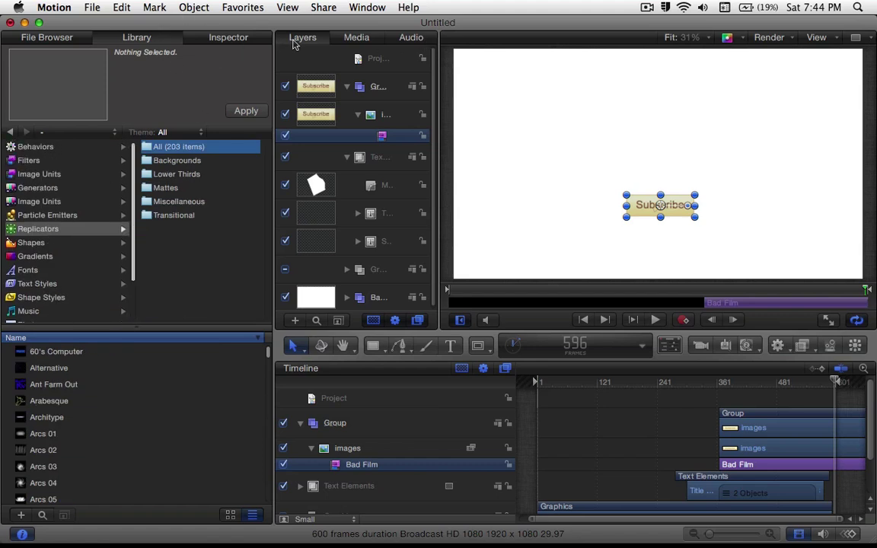
click(29, 310)
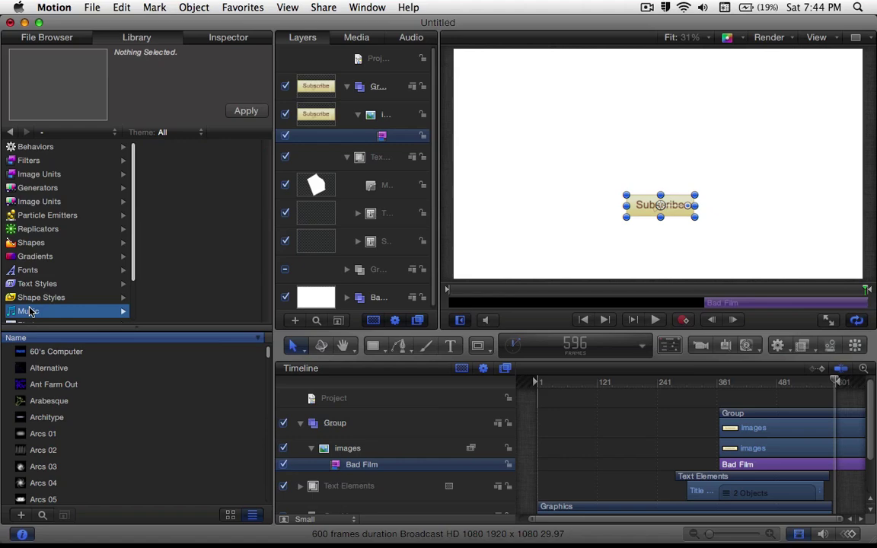
scroll(78, 432, down, 20)
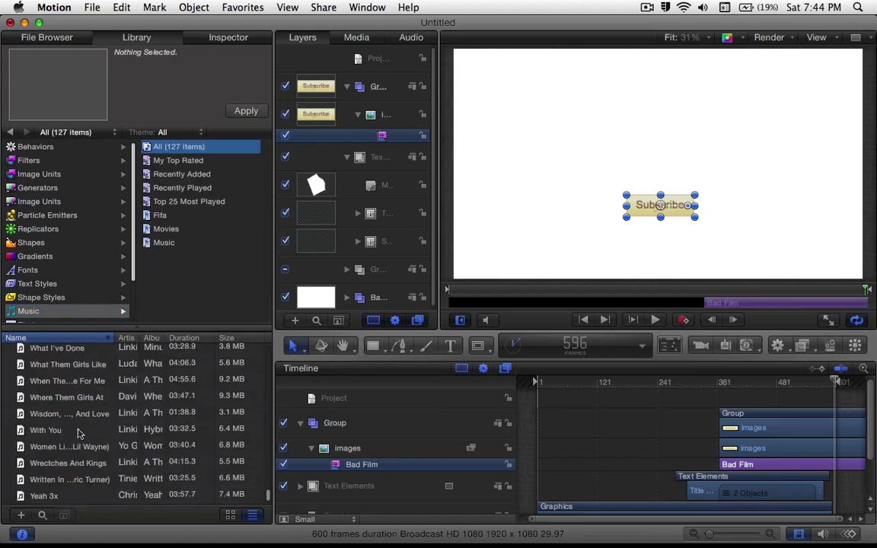
scroll(79, 431, up, 10)
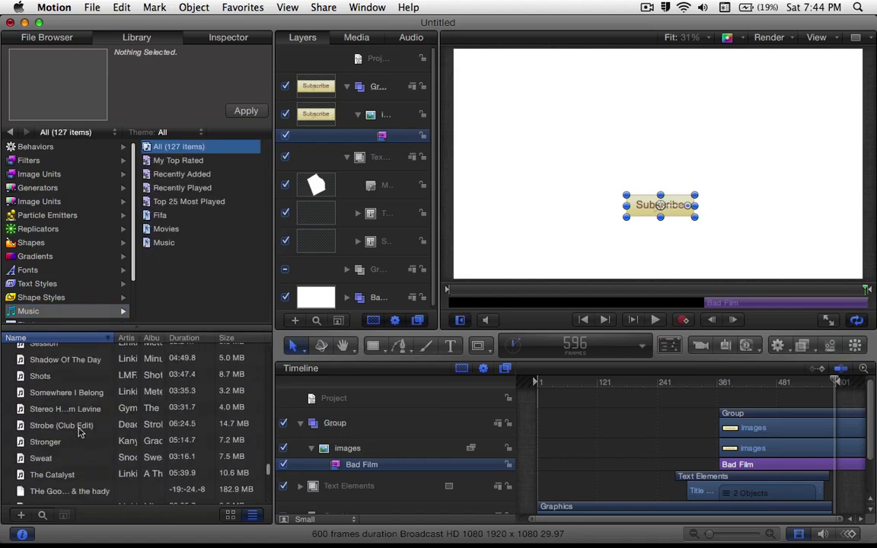
scroll(80, 433, down, 5)
scroll(80, 432, up, 1)
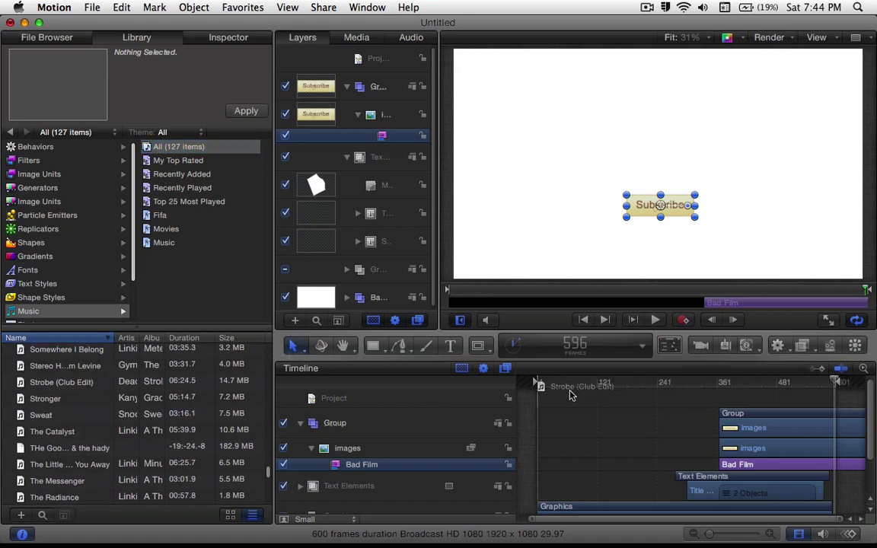
click(47, 398)
drag(47, 401, 461, 303)
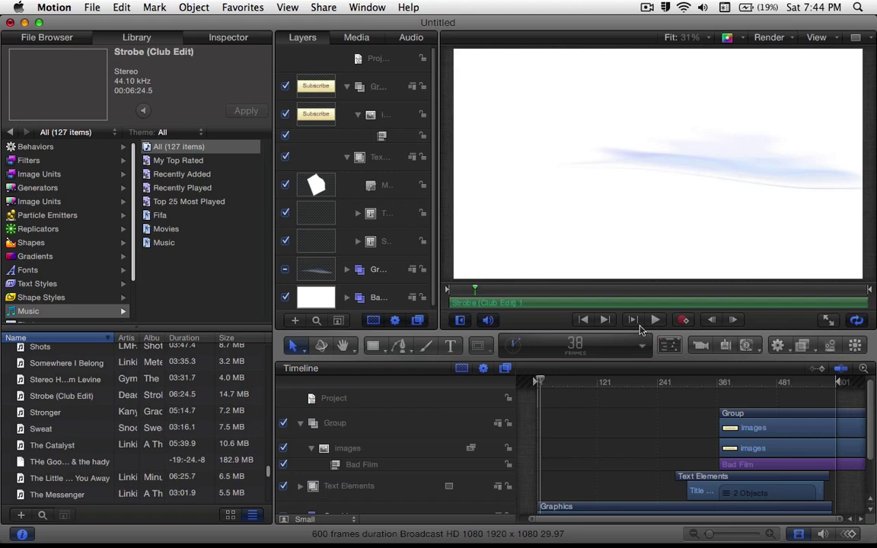
click(581, 321)
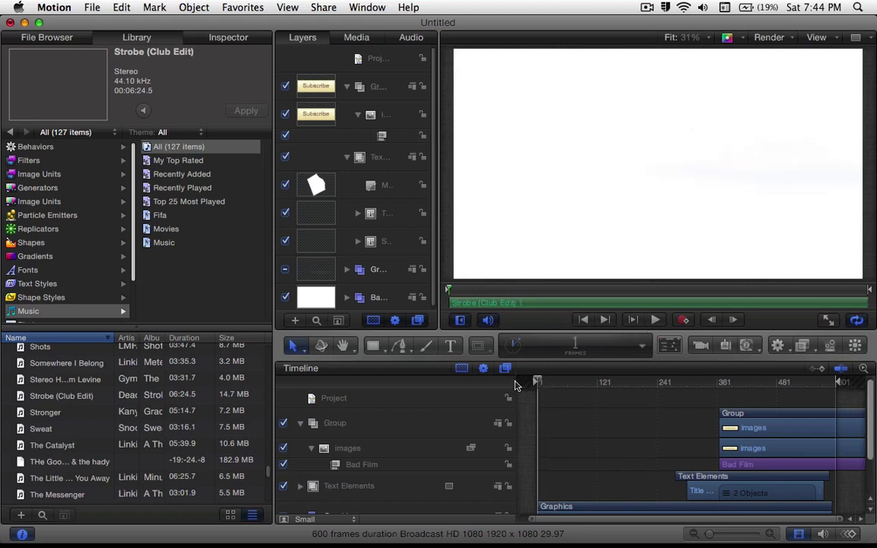
click(658, 321)
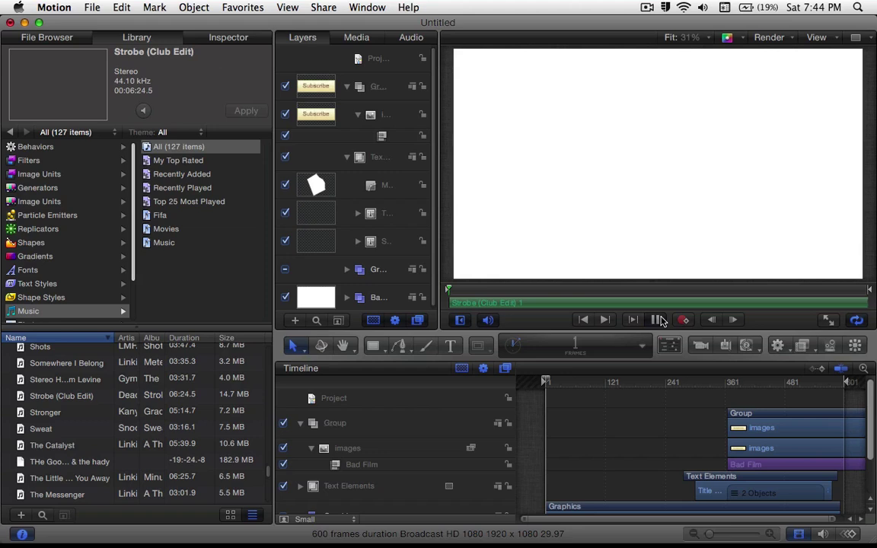
key(XF86AudioRaiseVolume)
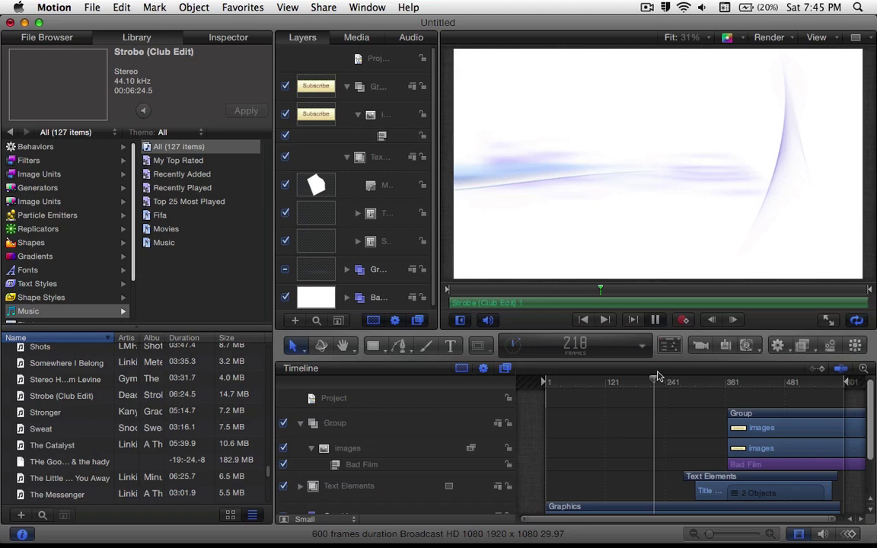
click(656, 321)
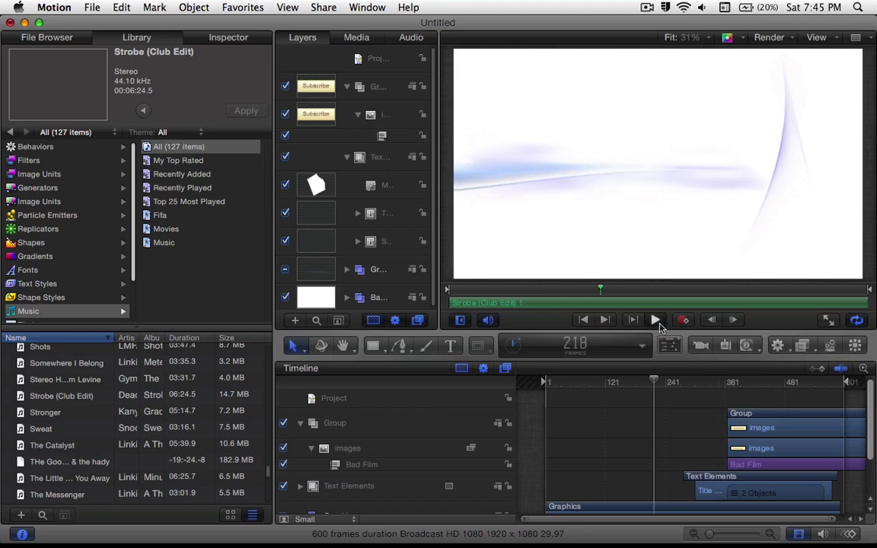
click(710, 382)
mouse_move(723, 383)
mouse_down()
mouse_move(829, 392)
mouse_move(693, 397)
mouse_move(705, 402)
mouse_move(598, 395)
mouse_move(546, 387)
mouse_move(550, 380)
mouse_move(533, 396)
mouse_move(553, 396)
mouse_up()
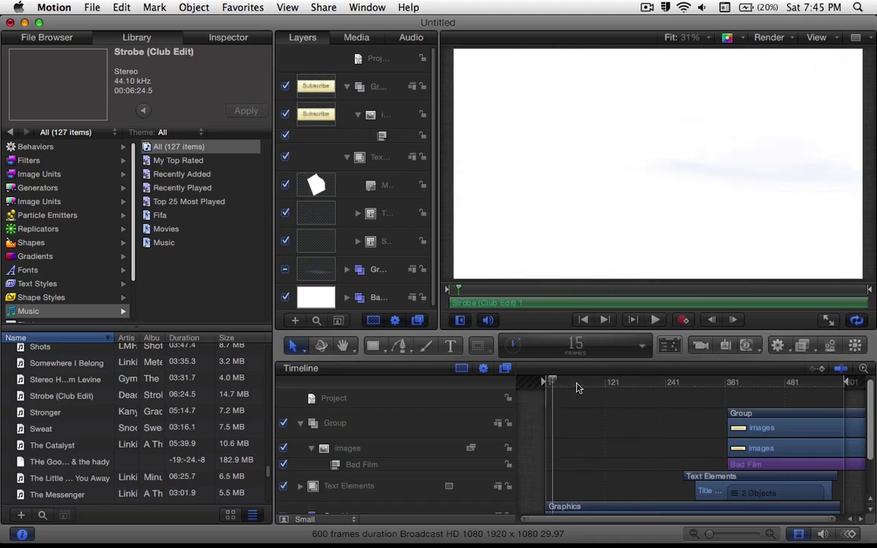